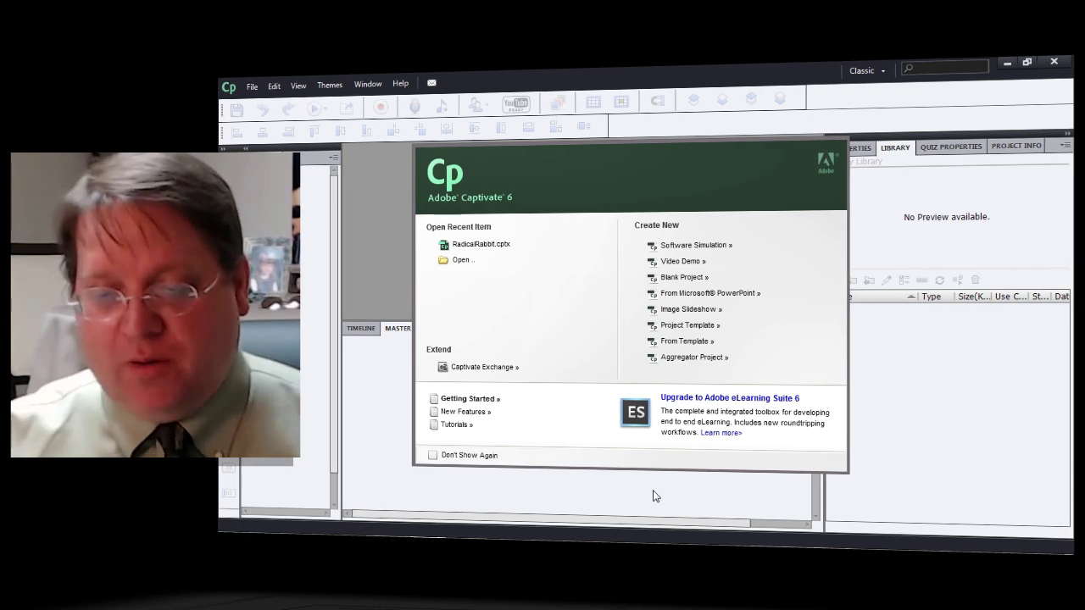
Create a blank Apple iPad Landscape (1024 x 672) project and browse the available themes
left_click(692, 279)
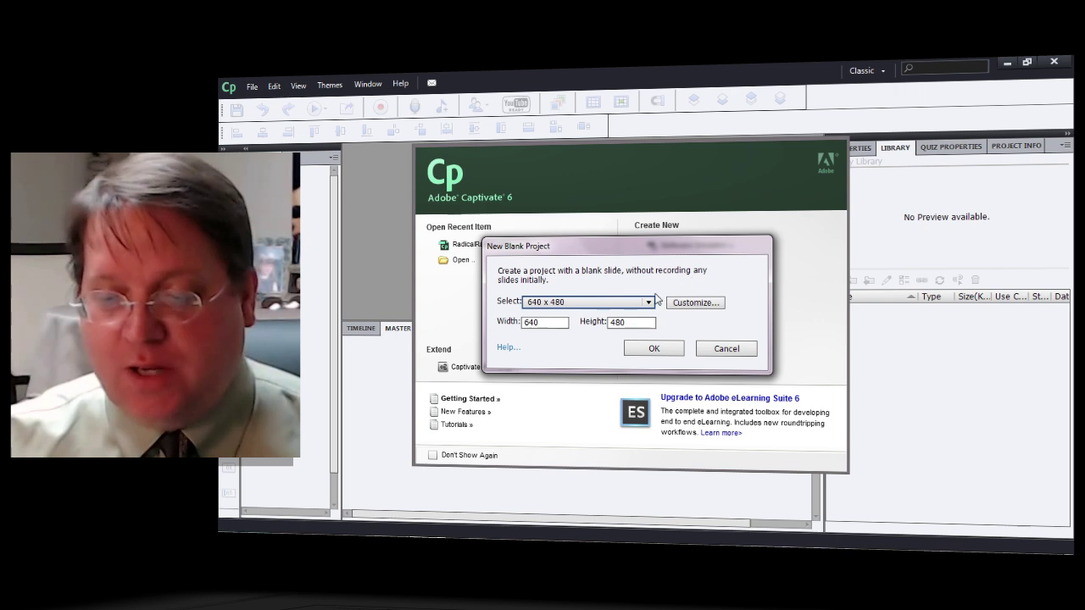
left_click(649, 304)
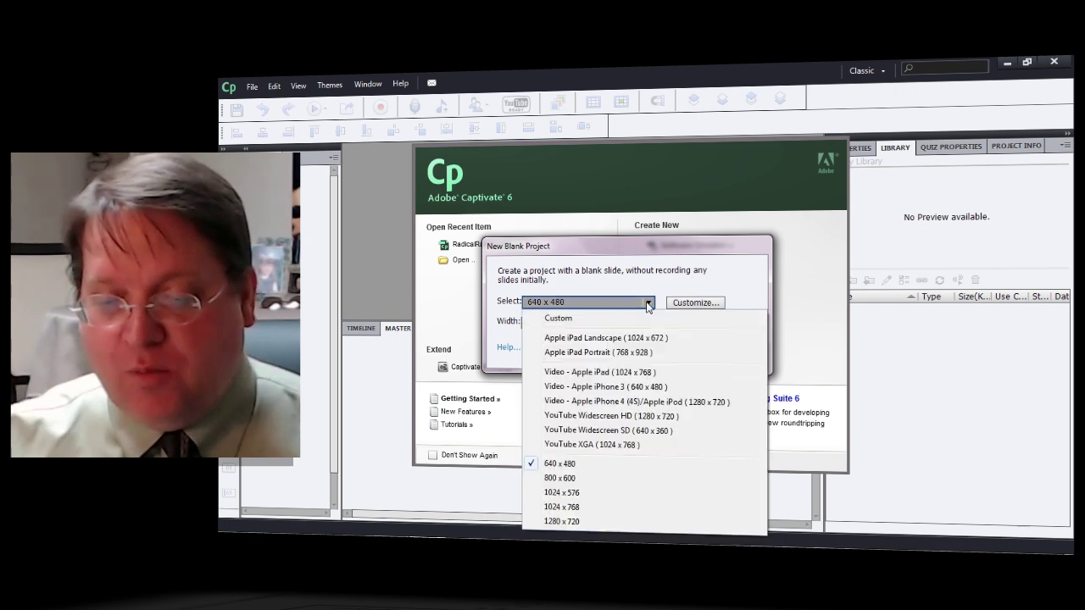
left_click(632, 337)
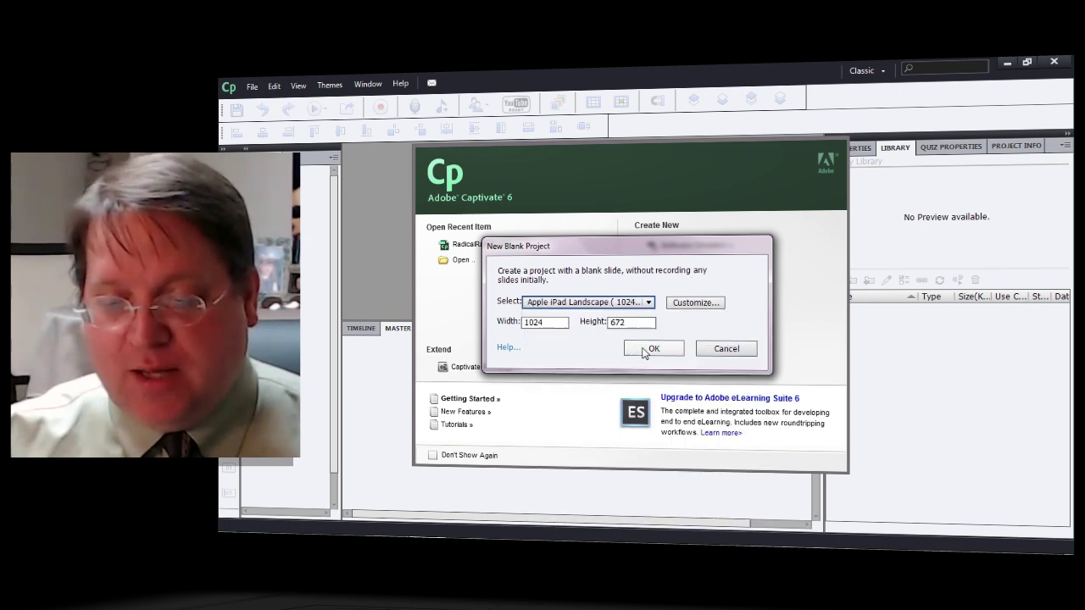
left_click(646, 347)
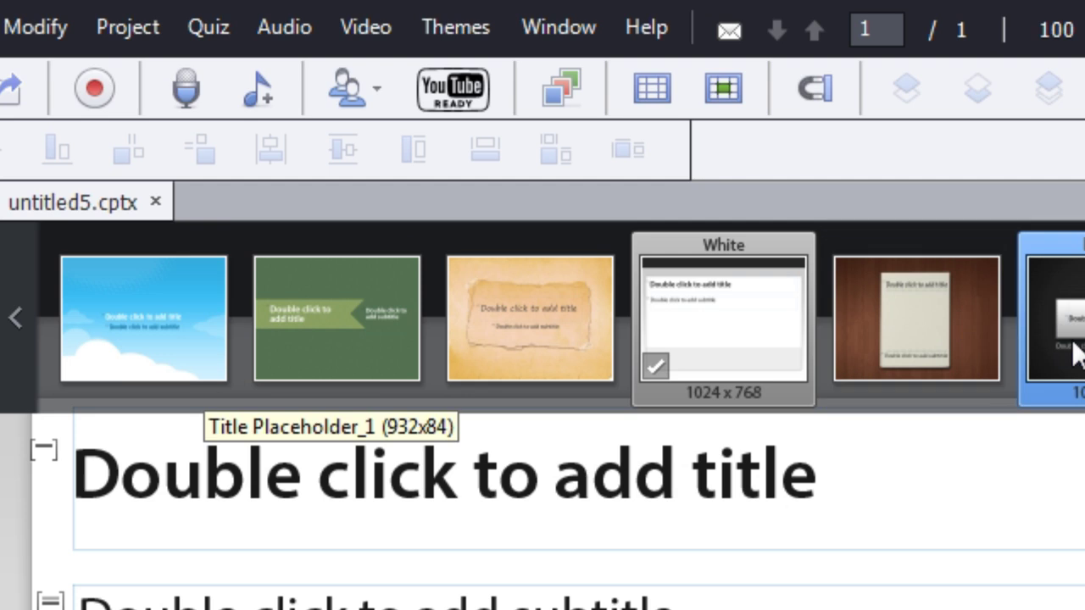
left_click(14, 318)
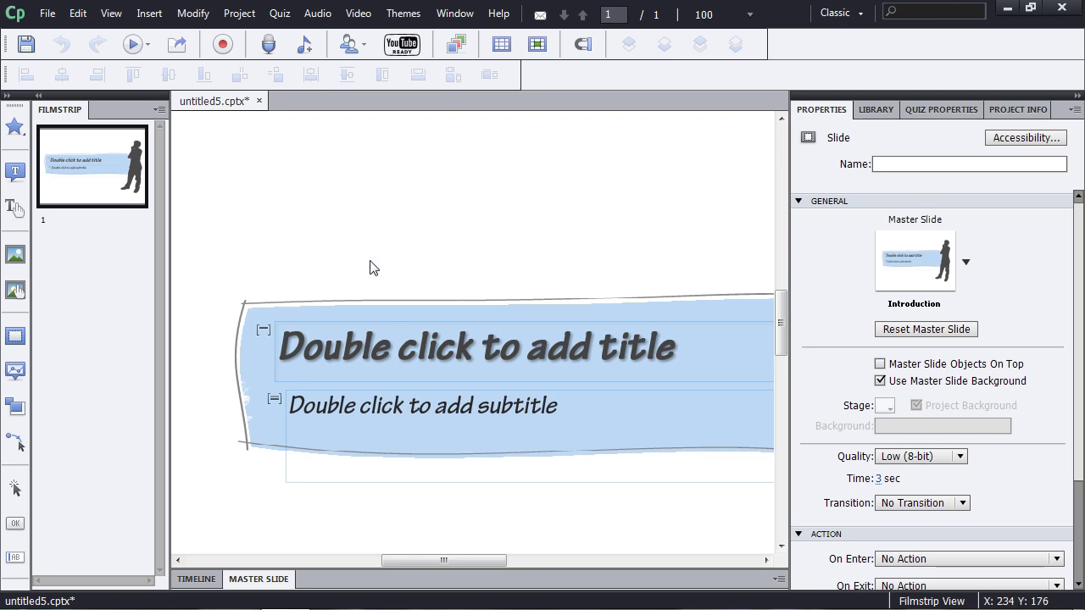
Zoom out to fit the slide and add three Blank-master slides after the title slide
key("ctrl+minus")
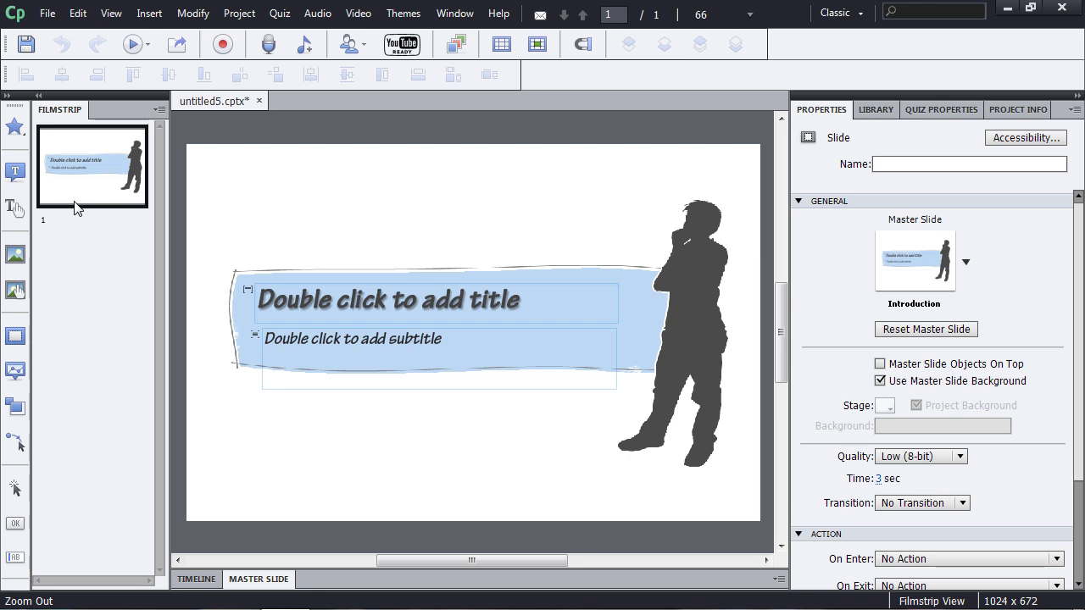
key("ctrl+shift+j")
key("ctrl+shift+j")
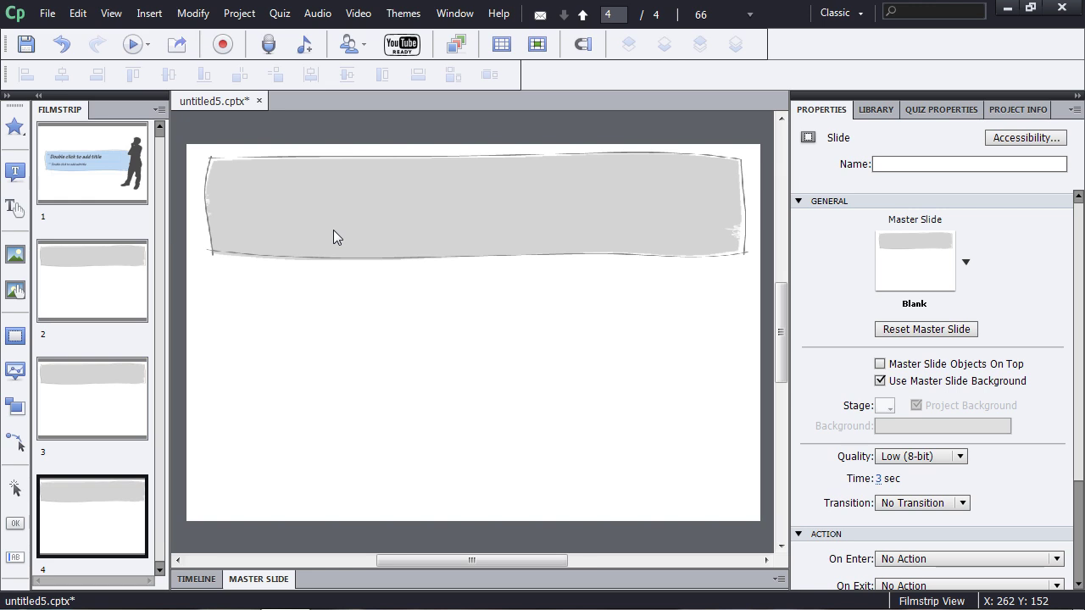
Expand the Master Slide panel and scroll through the Black and white theme's masters
right_click(251, 583)
left_click(308, 505)
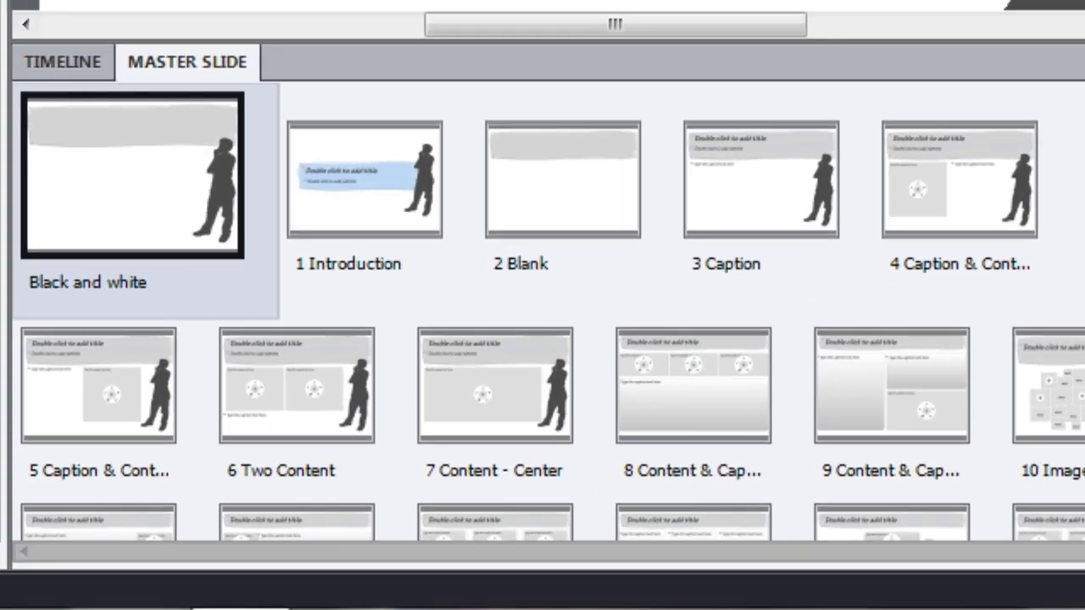
scroll(548, 311, "down", 3)
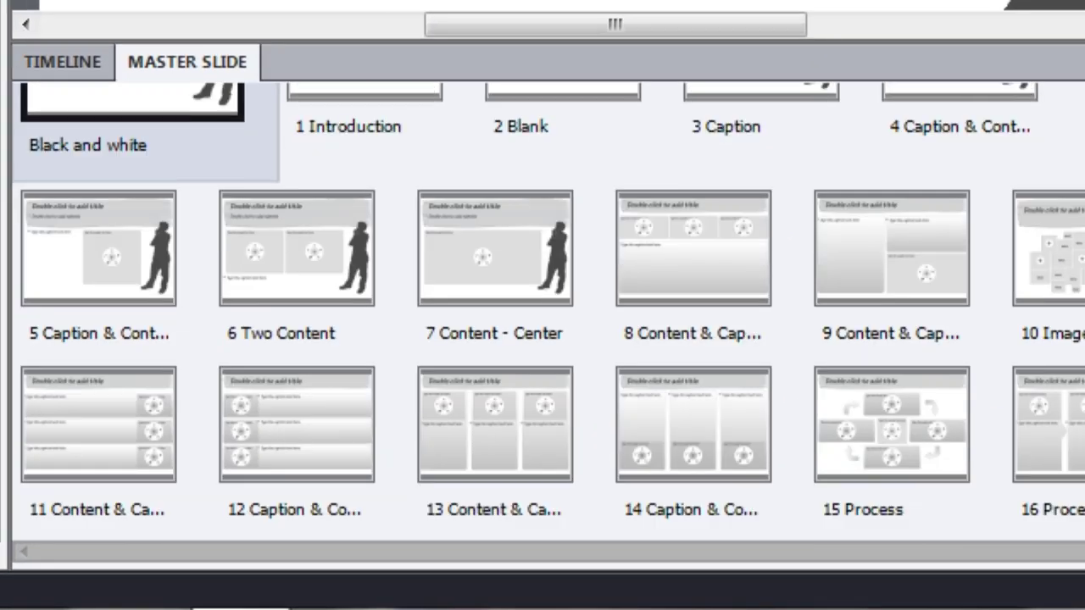
scroll(548, 312, "down", 2)
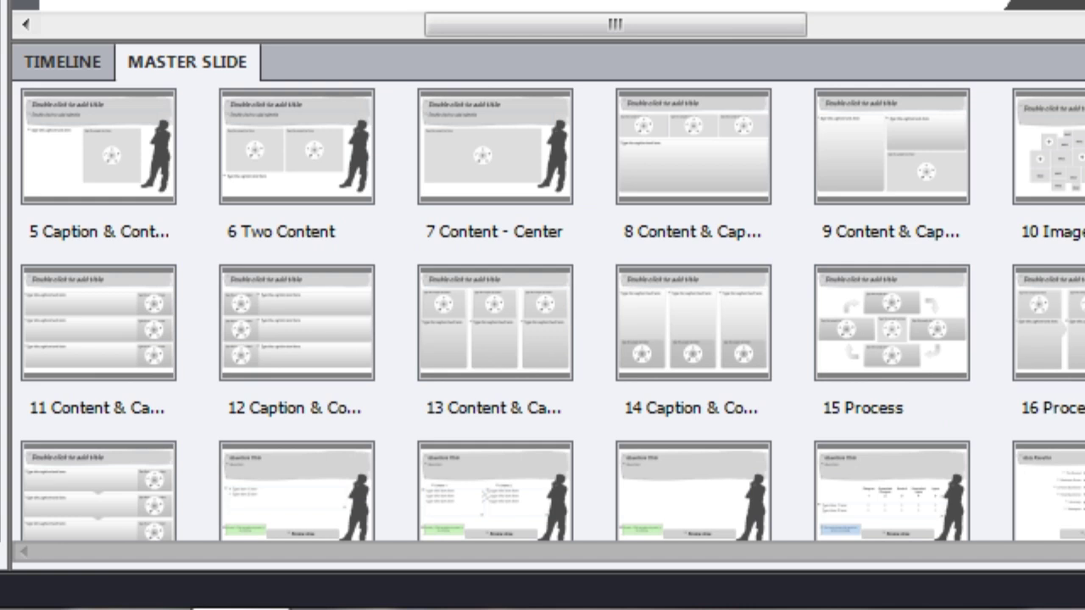
scroll(548, 312, "up", 5)
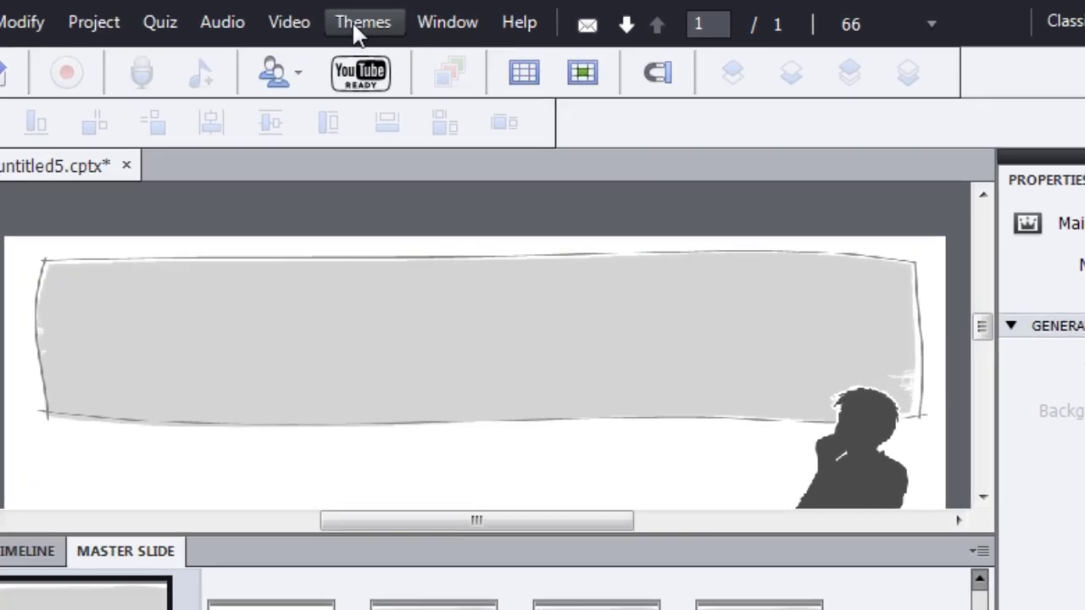
Review the Themes menu commands, including Save Theme
left_click(388, 19)
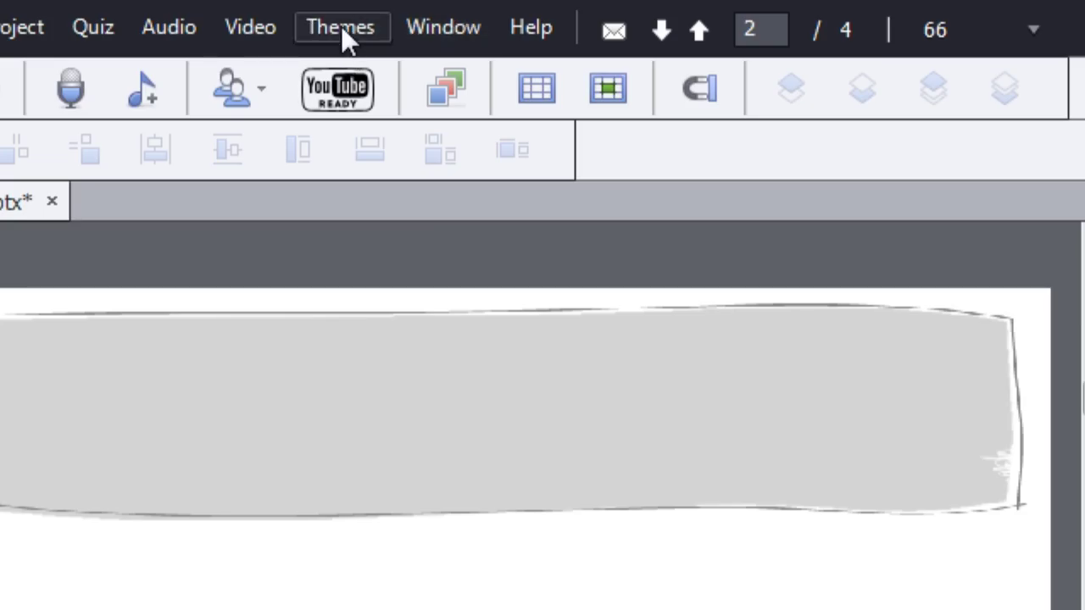
left_click(347, 38)
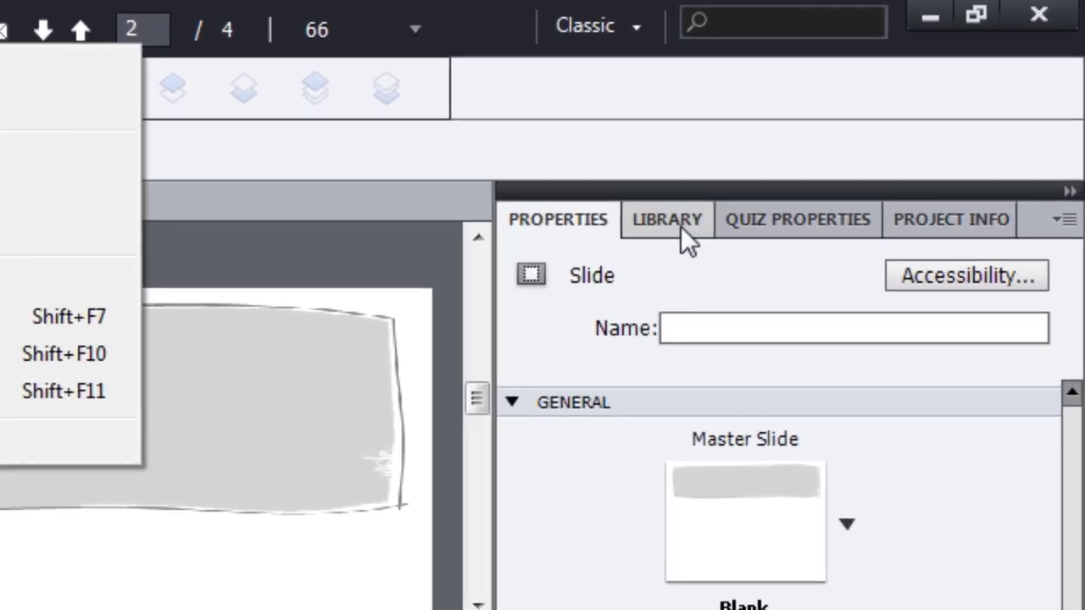
Delete all eight images from the Library's Images folder, confirming Yes to all
left_click(680, 226)
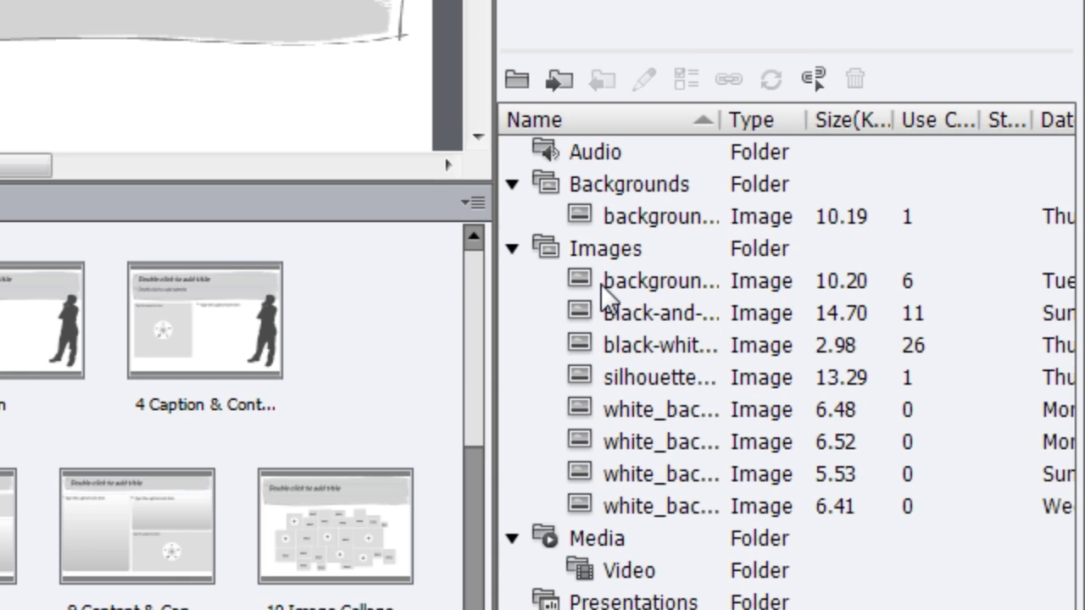
left_click(601, 541)
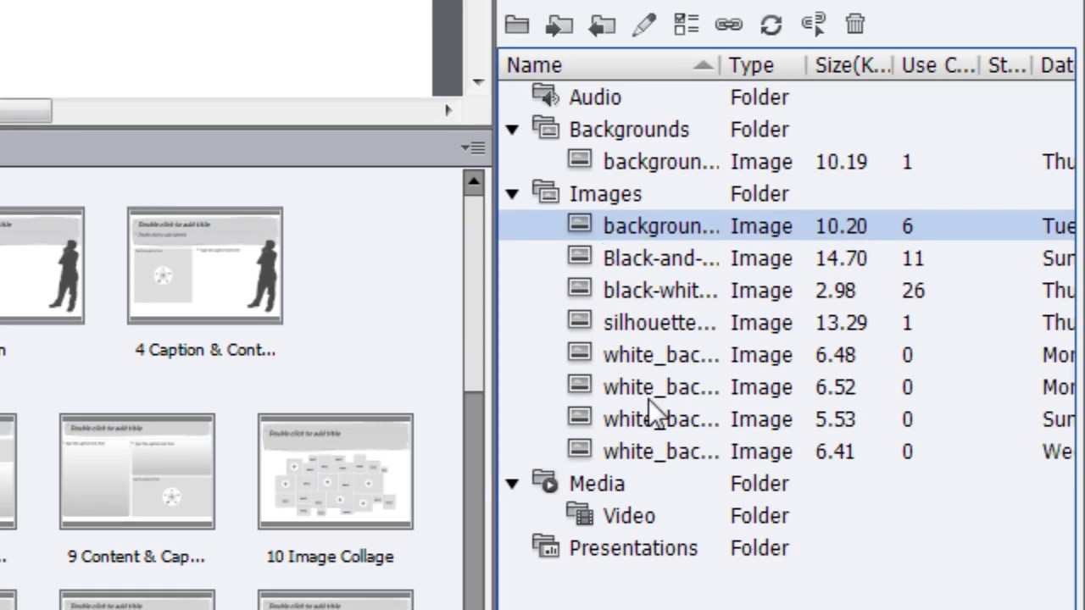
left_click(606, 452, "shift")
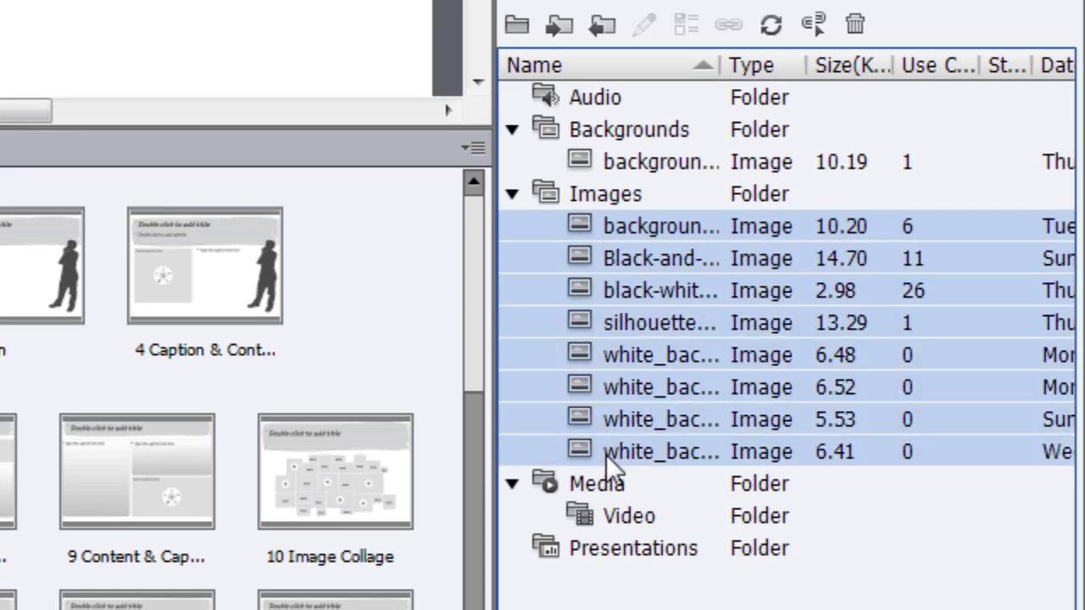
right_click(606, 454)
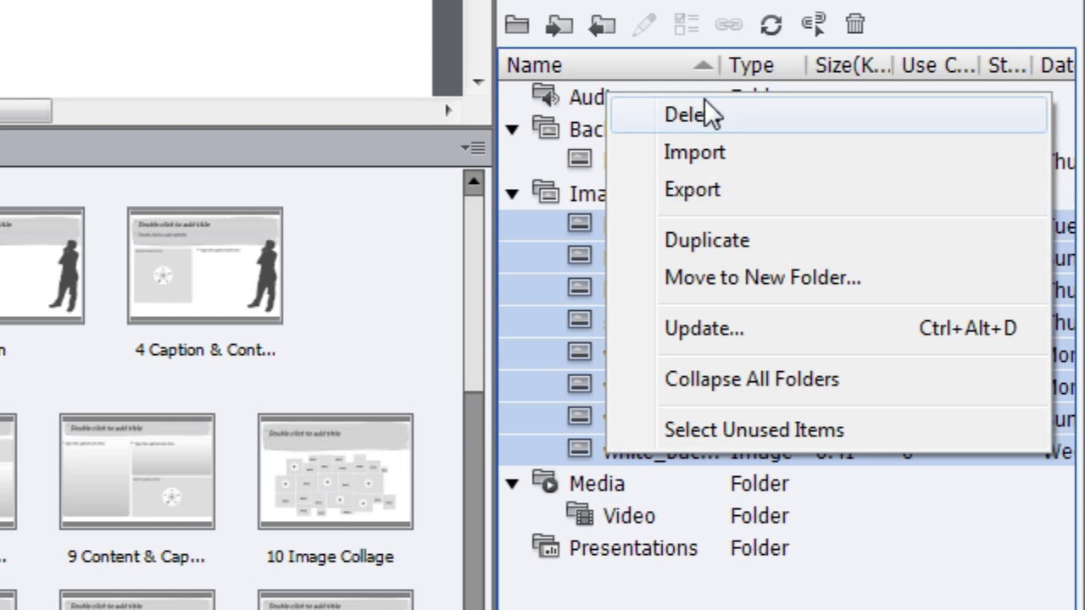
left_click(711, 114)
left_click(92, 153)
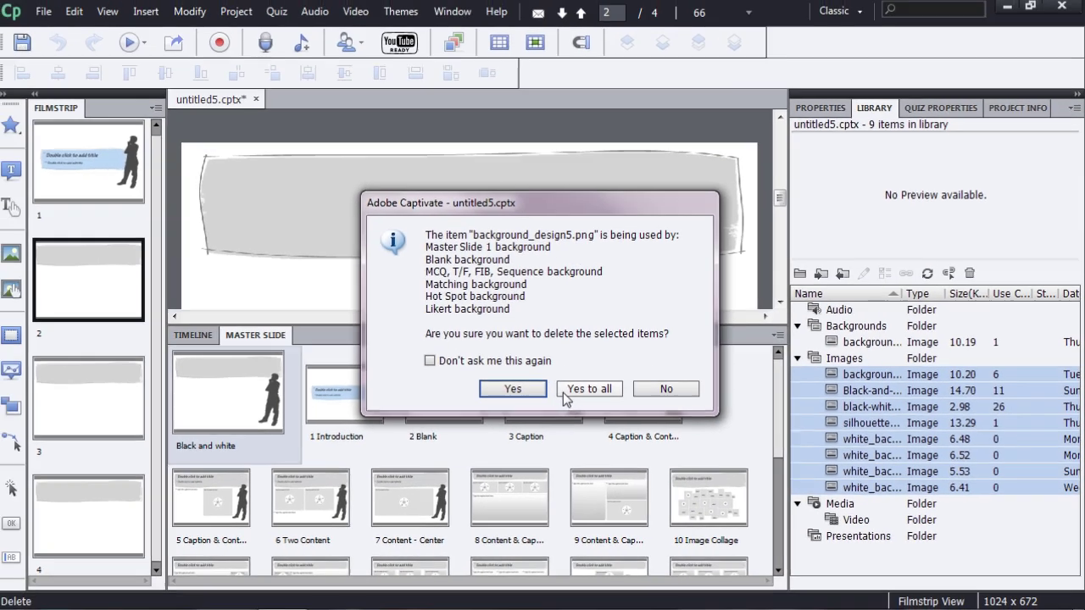
left_click(564, 392)
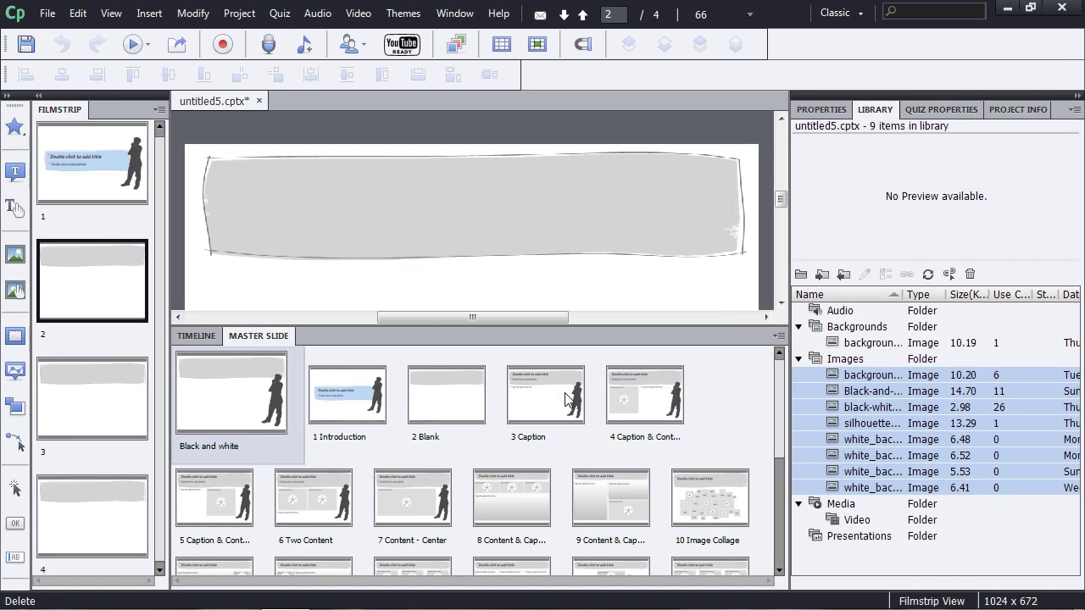
Delete the remaining background image from the Library's Backgrounds folder
left_click(872, 342)
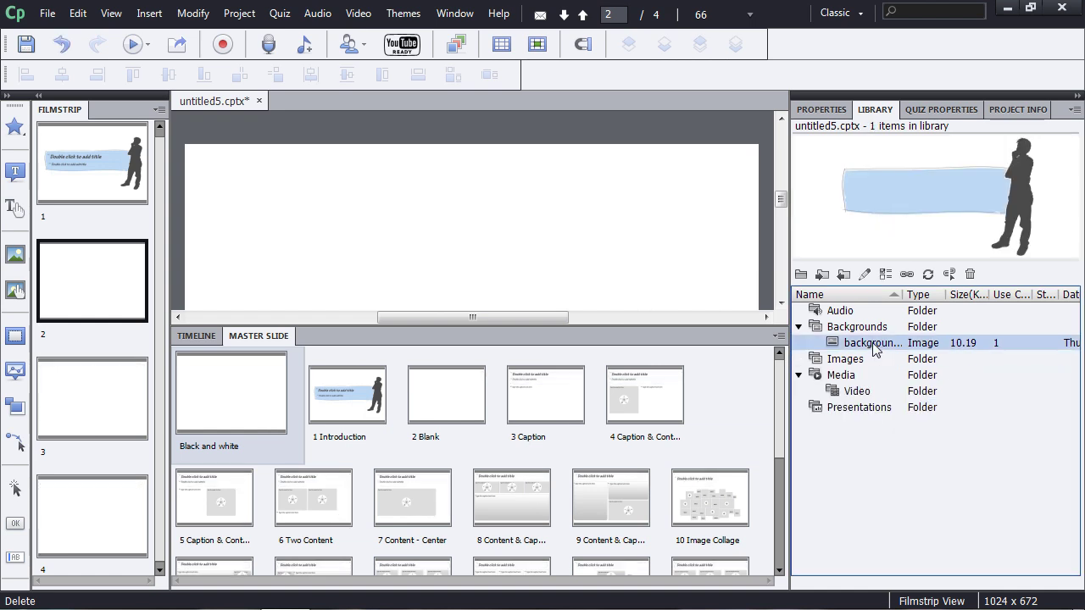
right_click(875, 351)
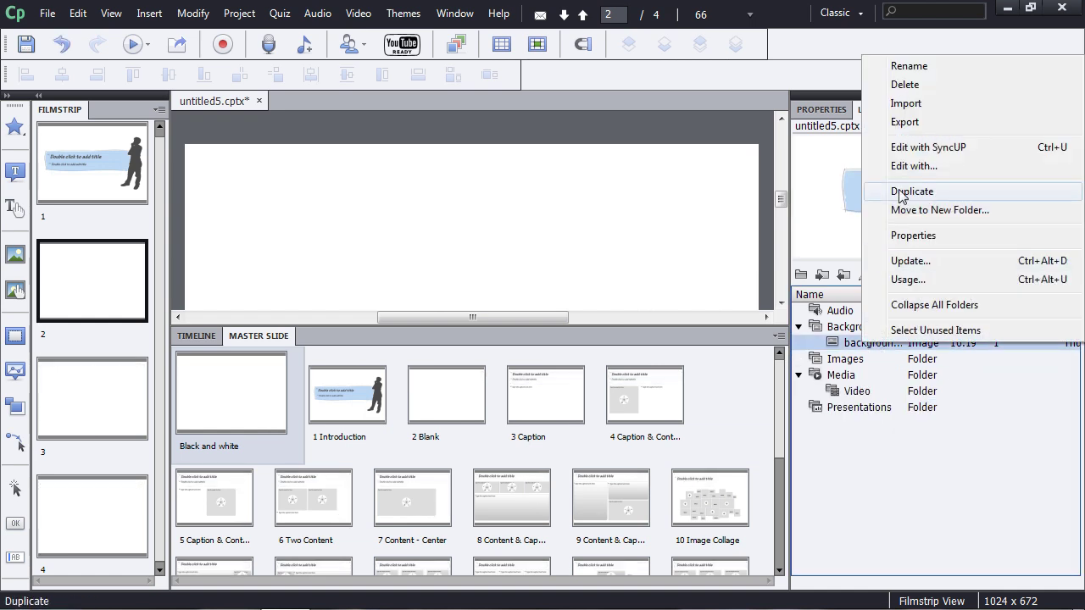
left_click(903, 85)
left_click(592, 359)
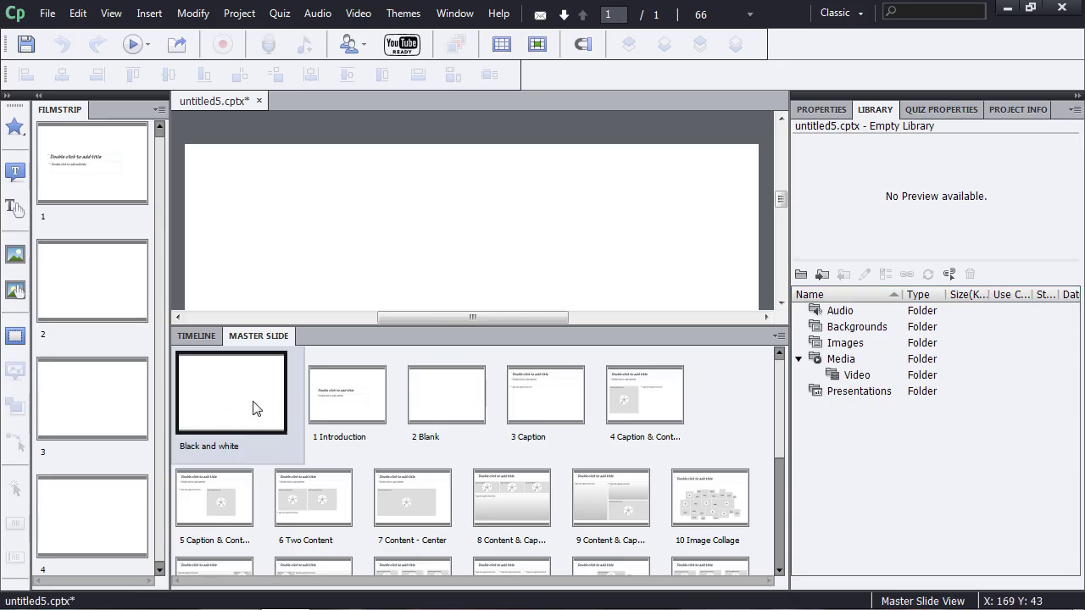
left_click(151, 15)
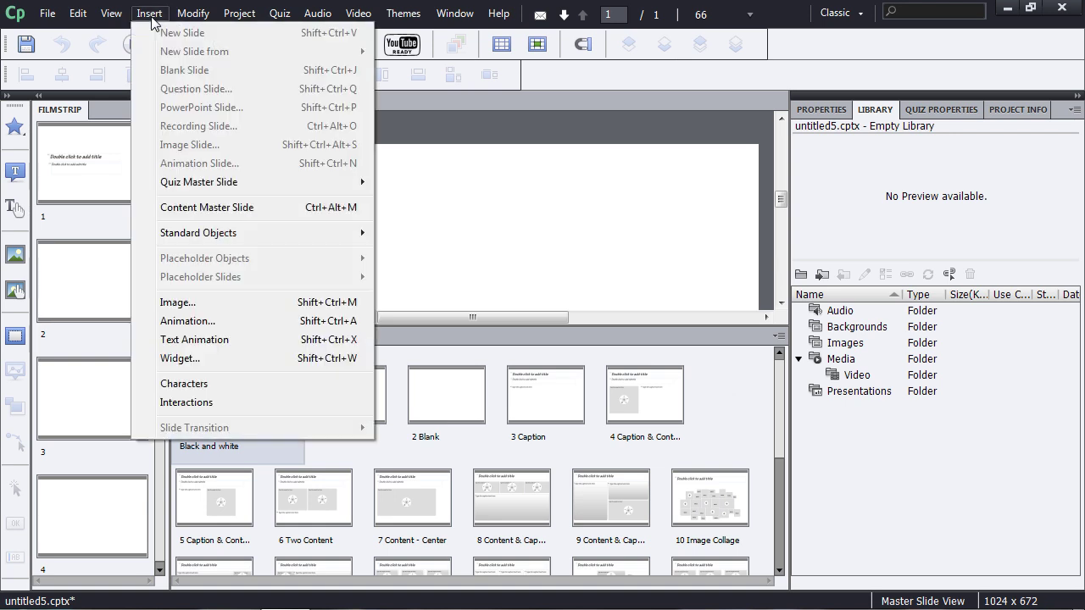
left_click(201, 308)
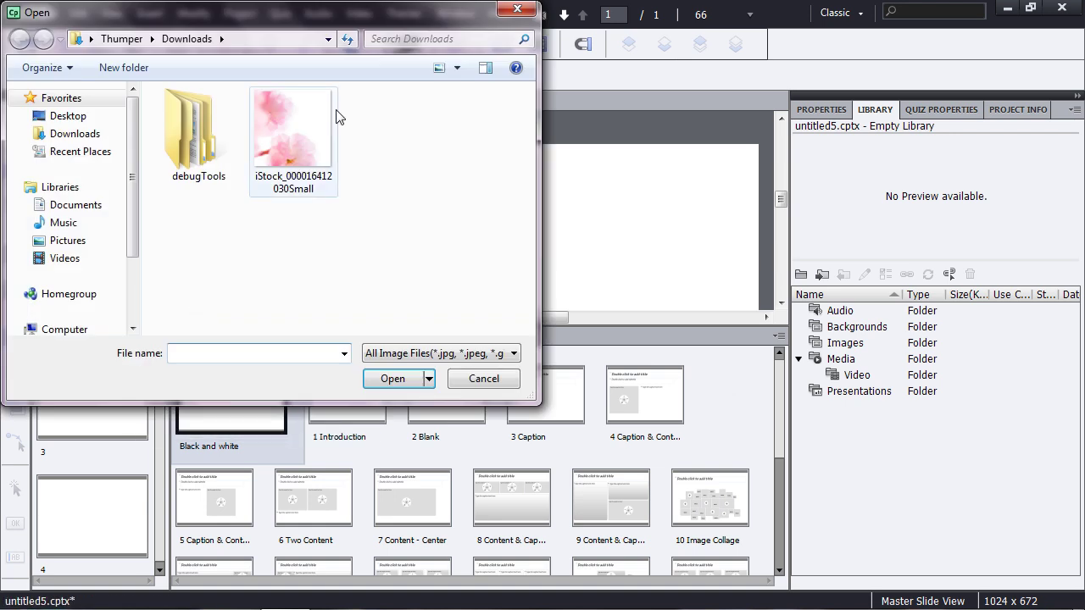
left_click(309, 136)
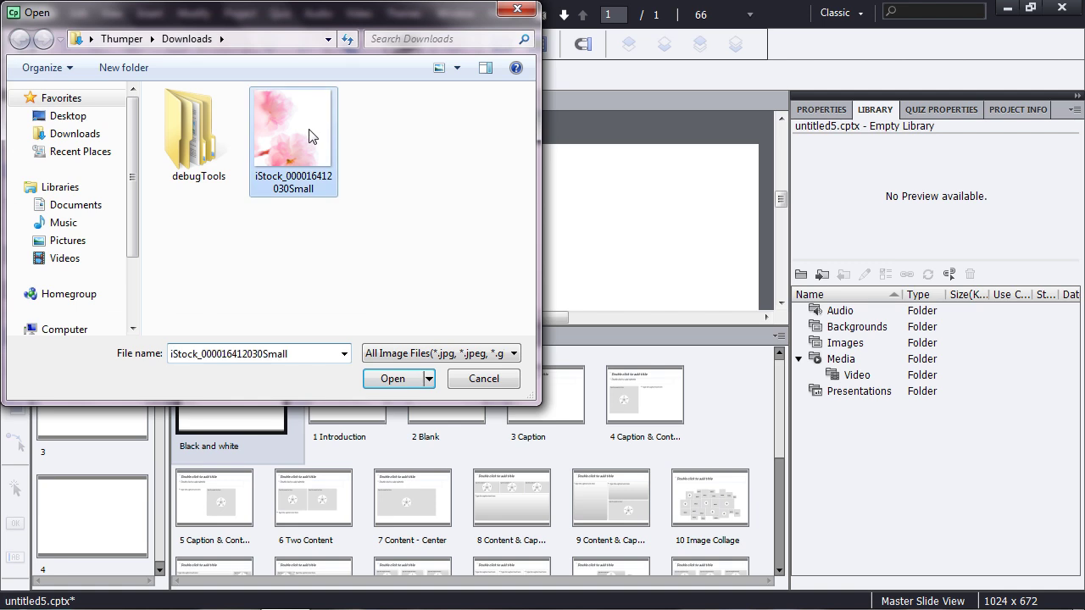
left_click(421, 373)
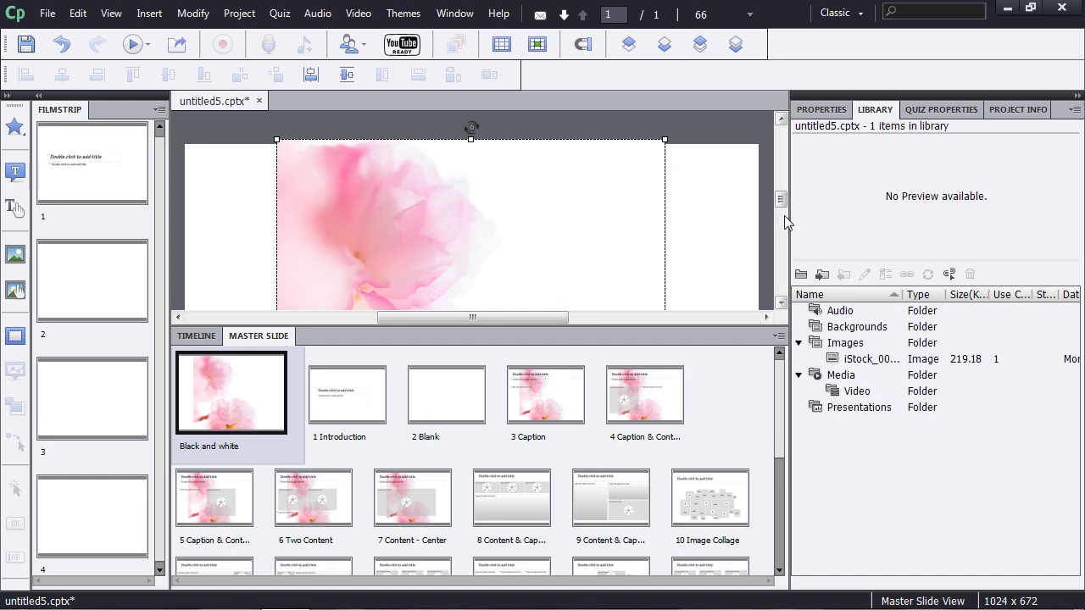
Move the blossom image to the slide's left edge and resize it to 678x678
left_click(239, 341)
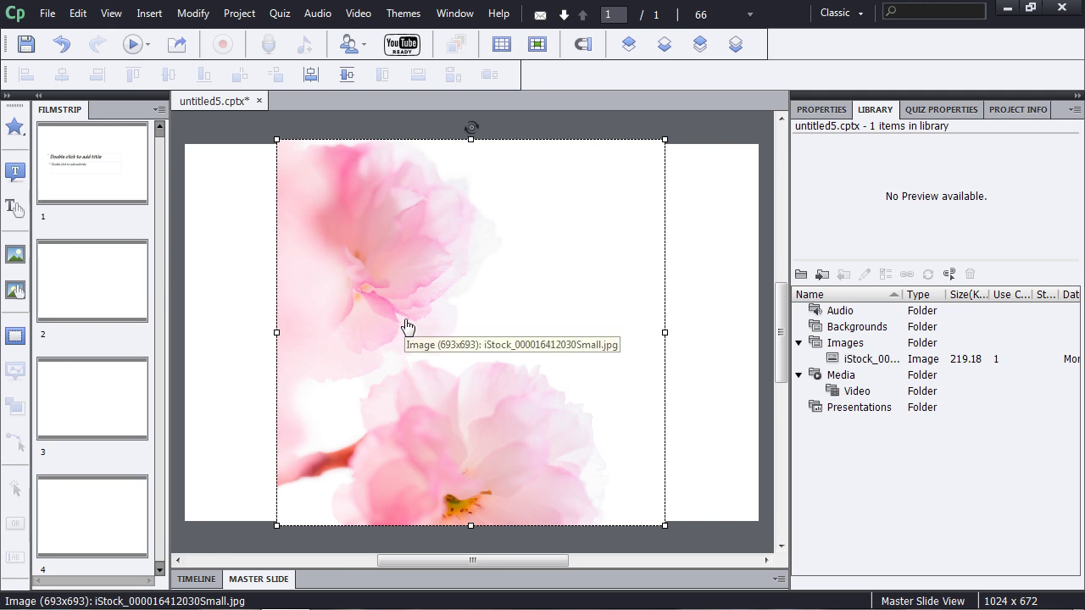
left_click_drag(400, 319, 311, 325)
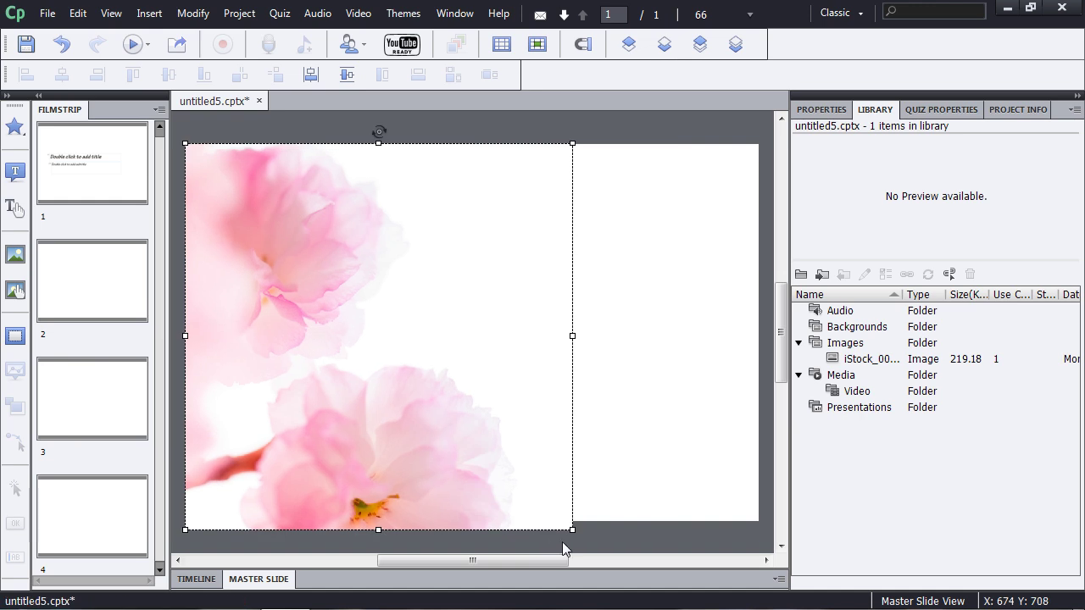
left_click_drag(572, 530, 564, 522)
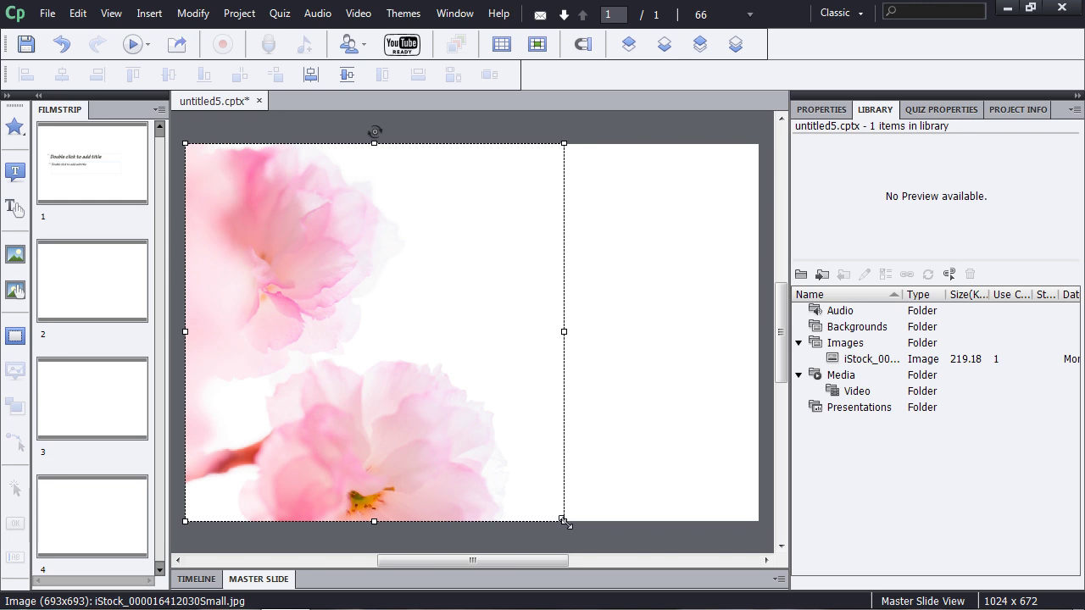
left_click(607, 491)
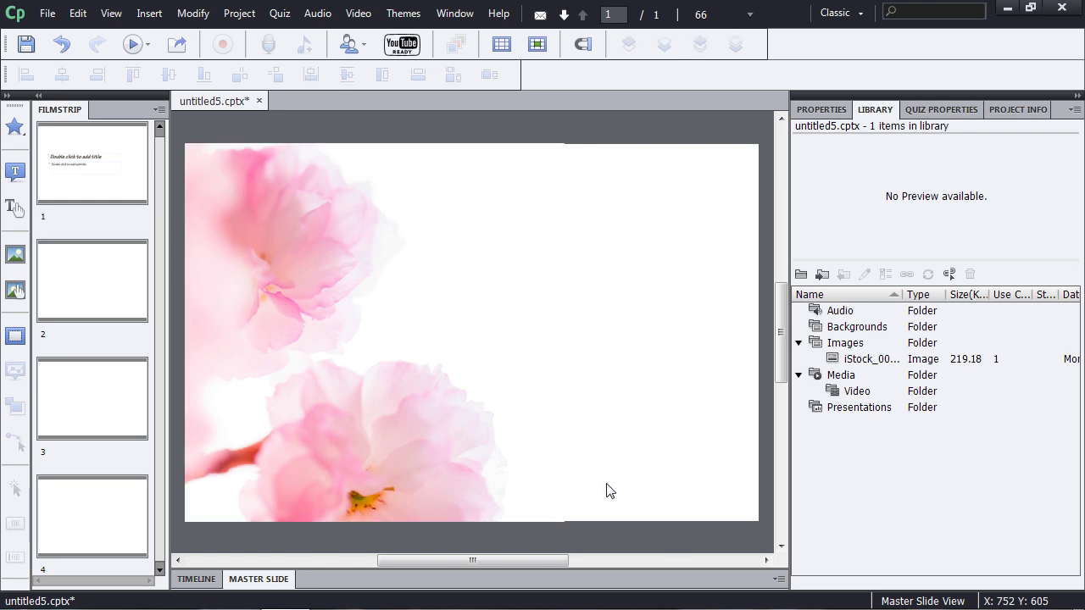
left_click(561, 513)
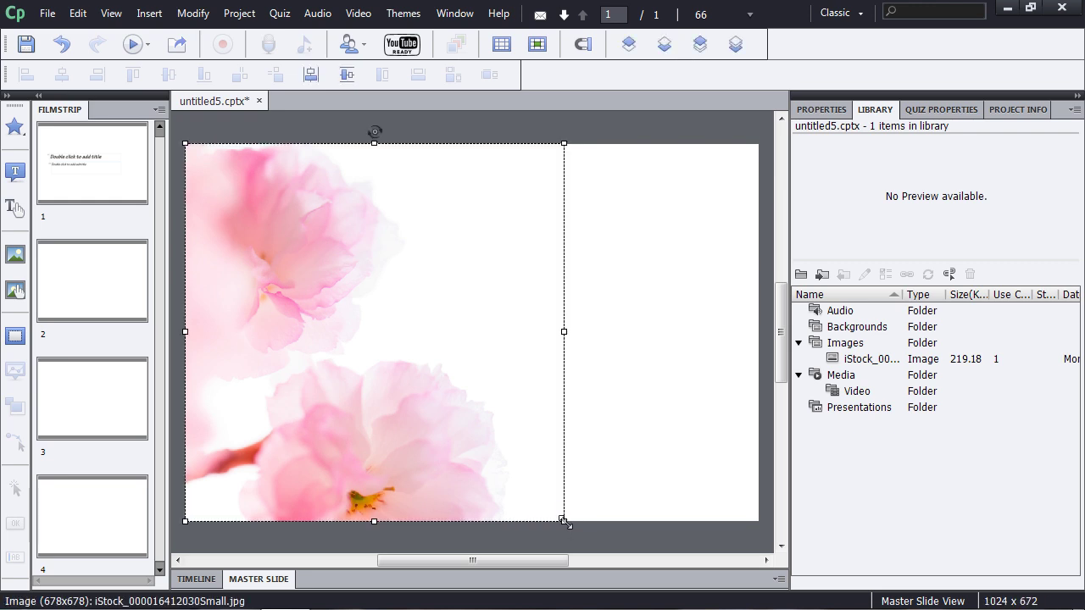
left_click_drag(564, 522, 563, 522)
left_click(618, 464)
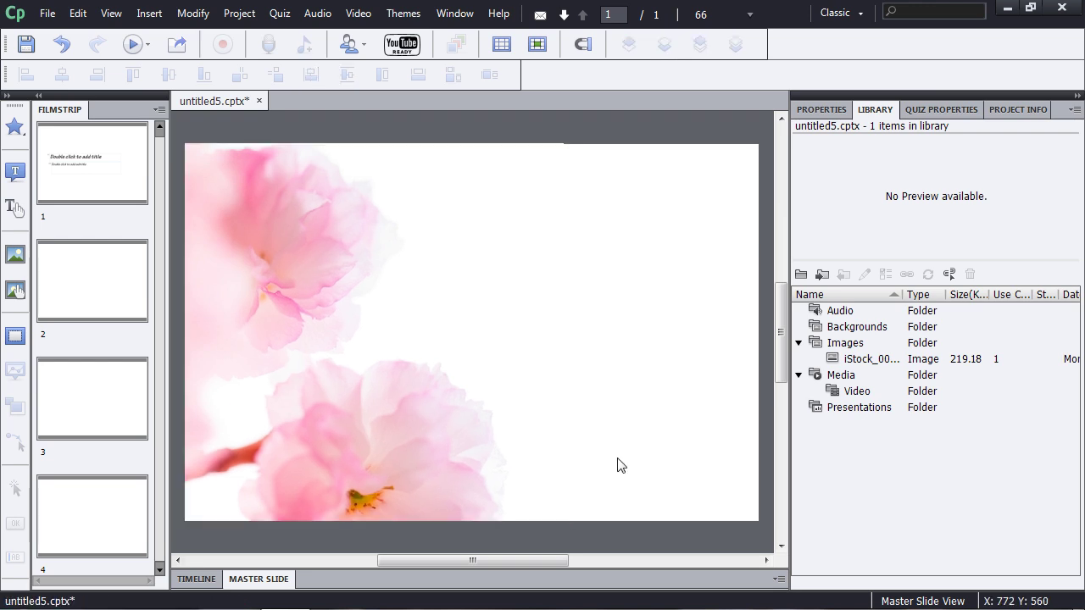
Expand the Master Slide panel and open the 3 Caption master layout
left_click(267, 583)
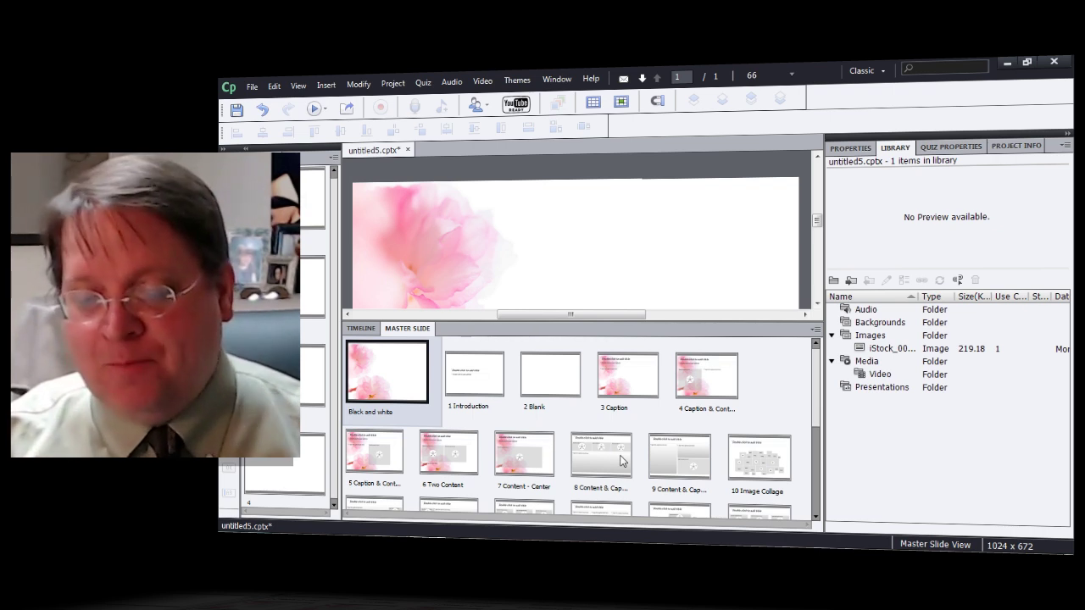
left_click(622, 385)
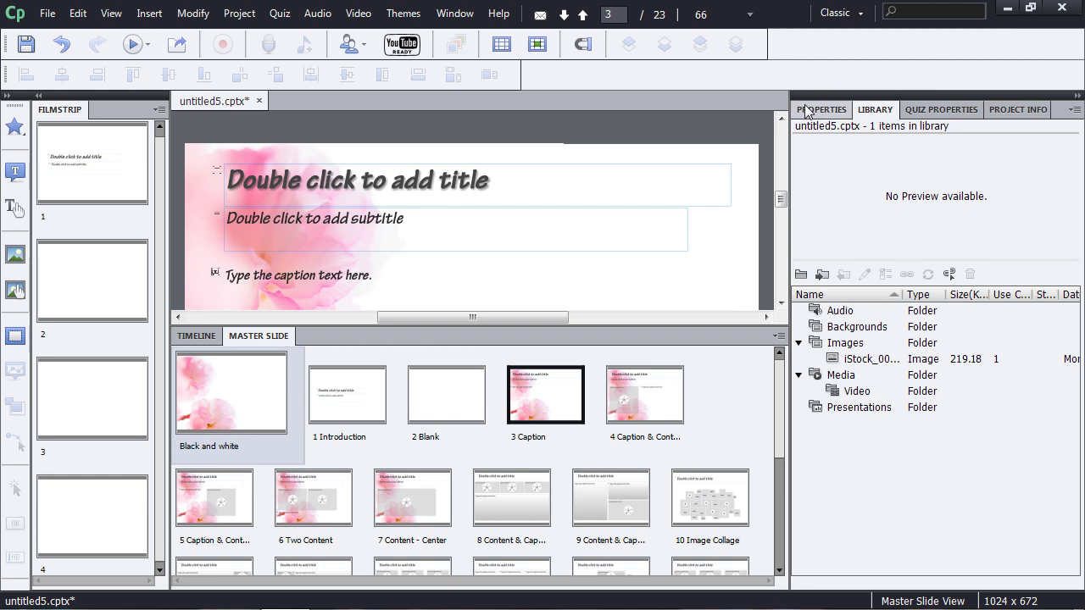
Turn on Show Main Master Slide Objects for the 8 Content & Caption master
left_click(809, 118)
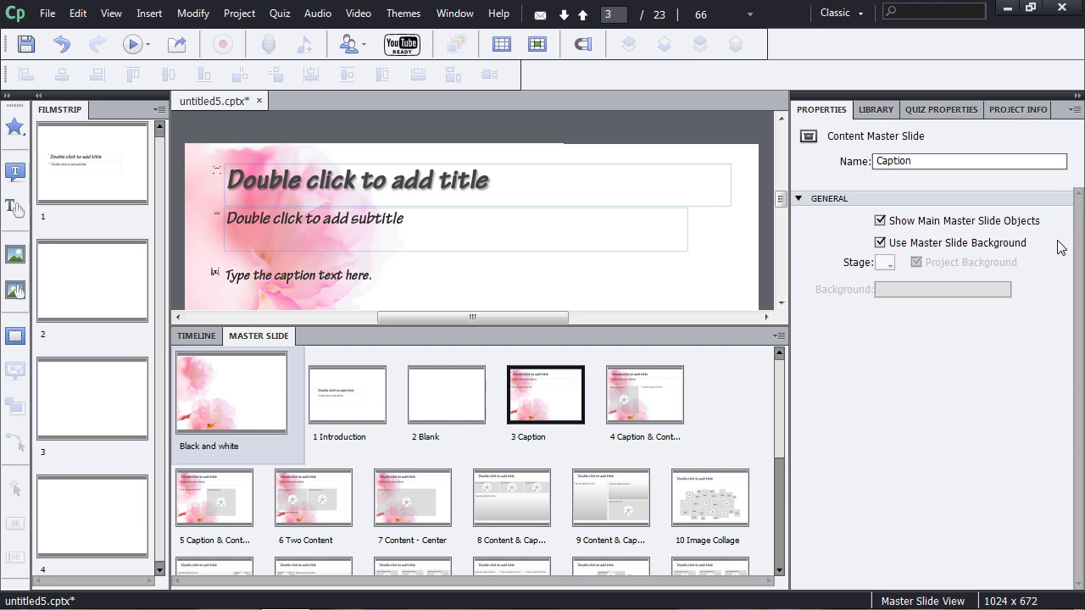
left_click(523, 492)
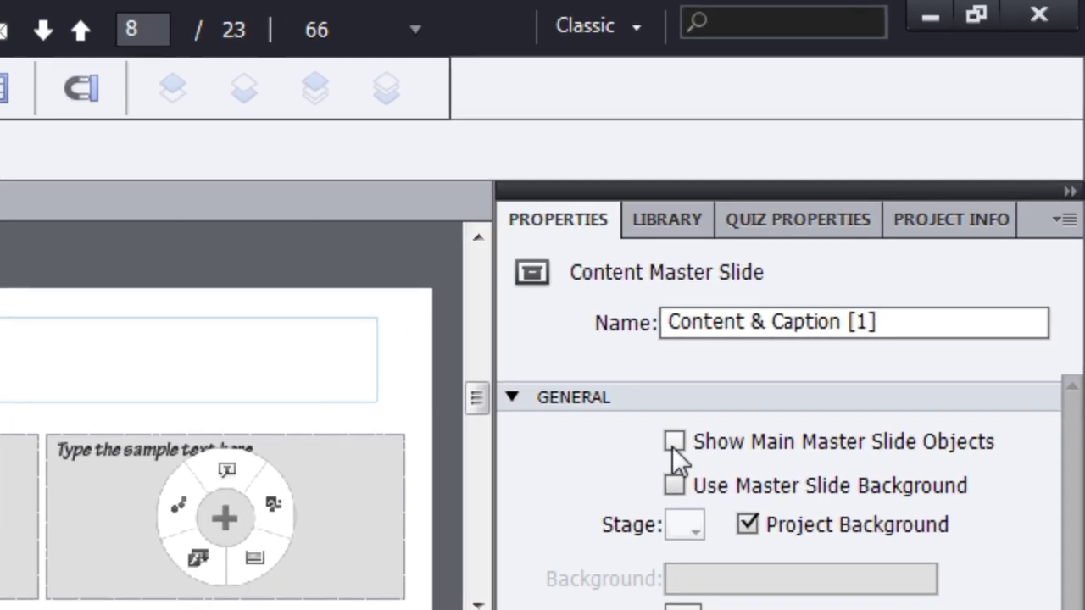
left_click(673, 441)
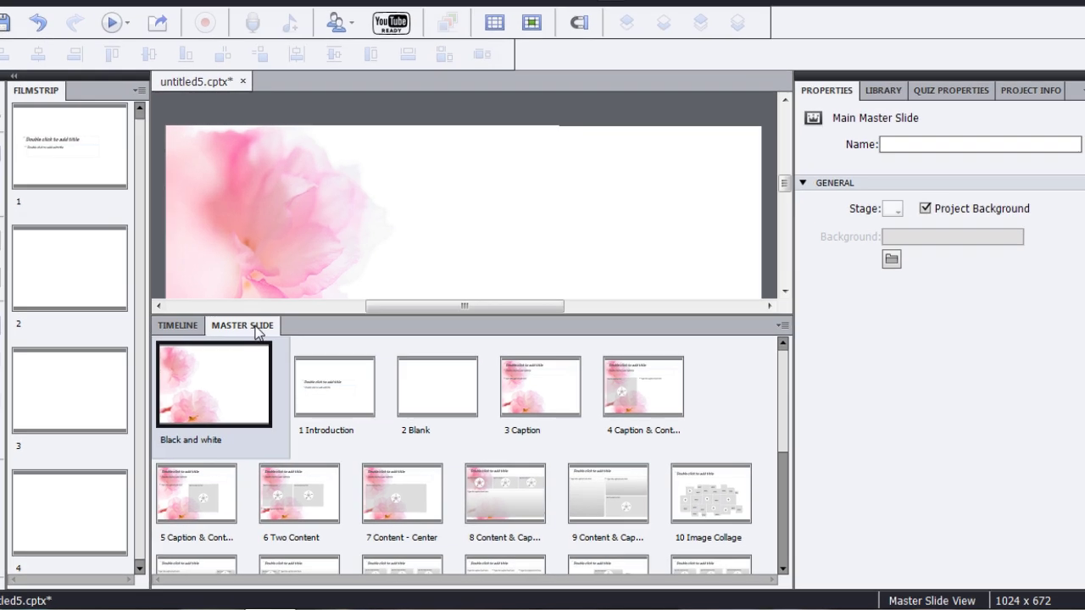
Flip the main master's blossom image horizontally and align it to the slide's right edge
left_click(273, 340)
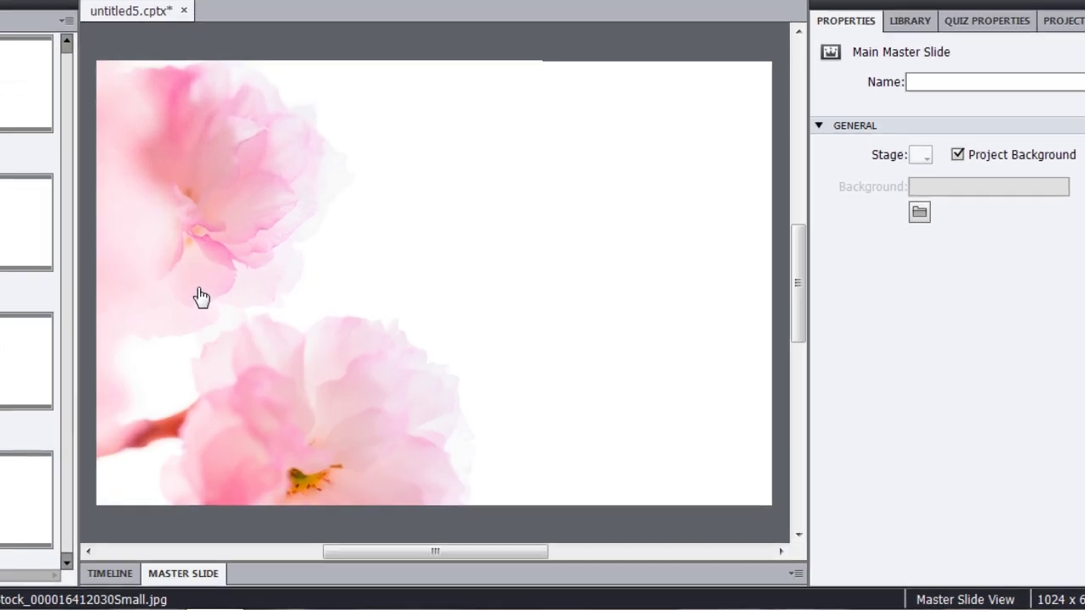
left_click(156, 222)
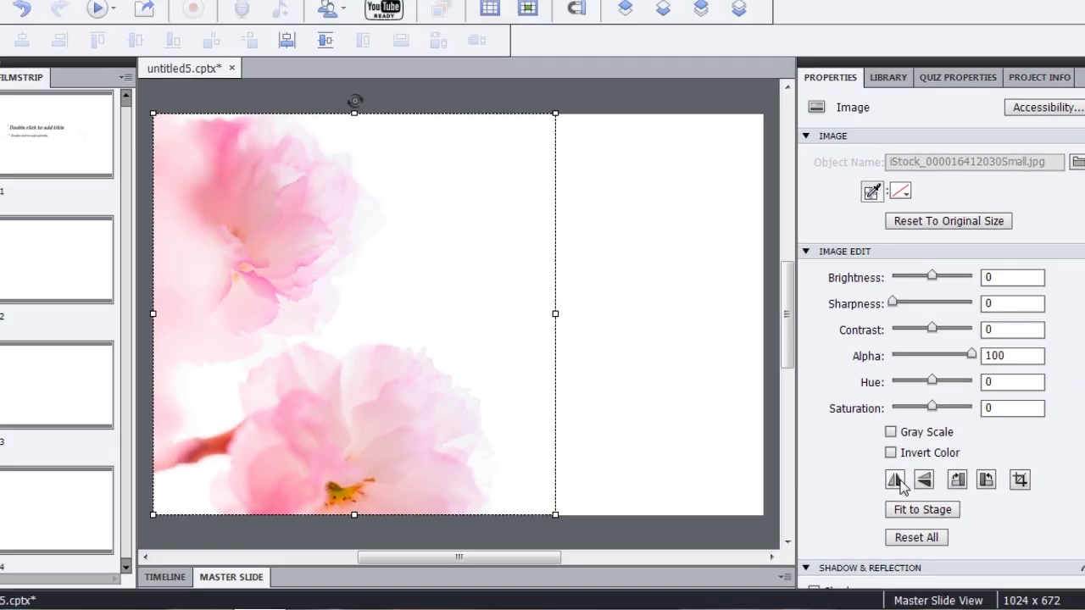
left_click(927, 463)
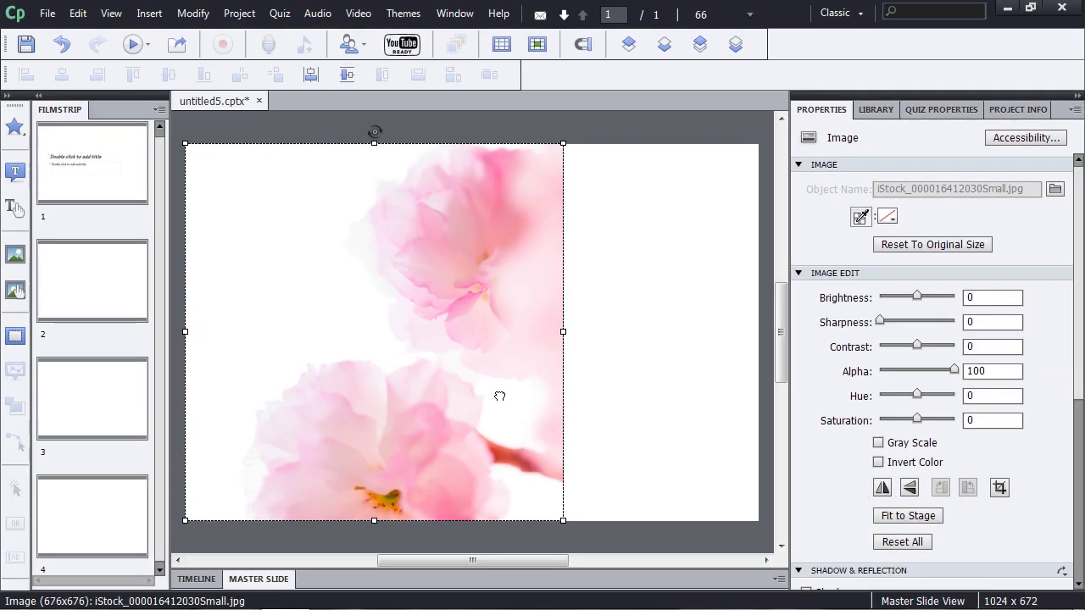
left_click_drag(499, 395, 699, 405)
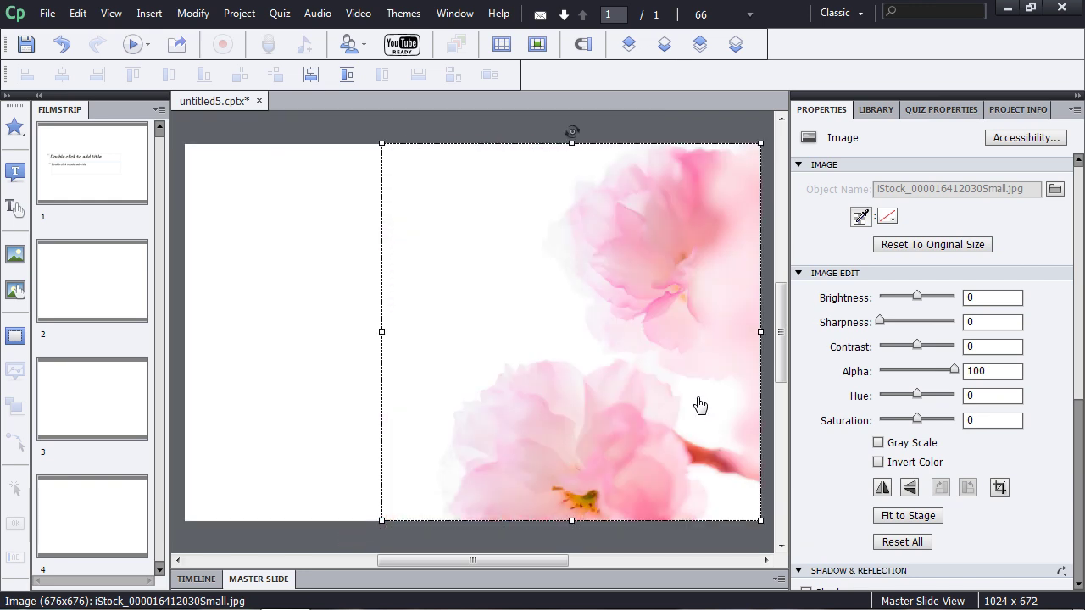
key("Left")
key("Left")
key("Left")
key("Left")
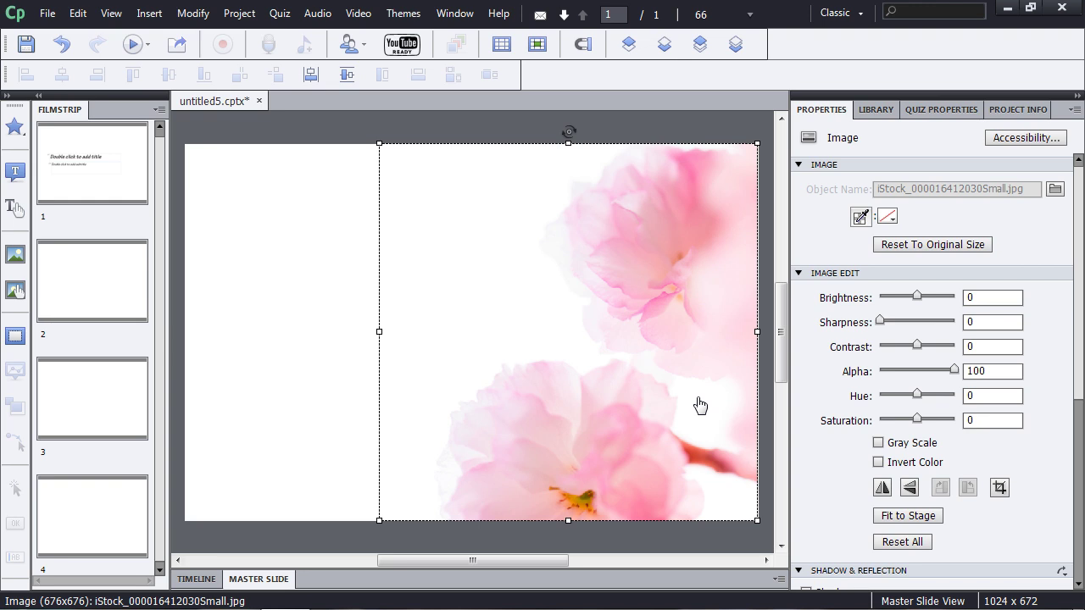
key("Right")
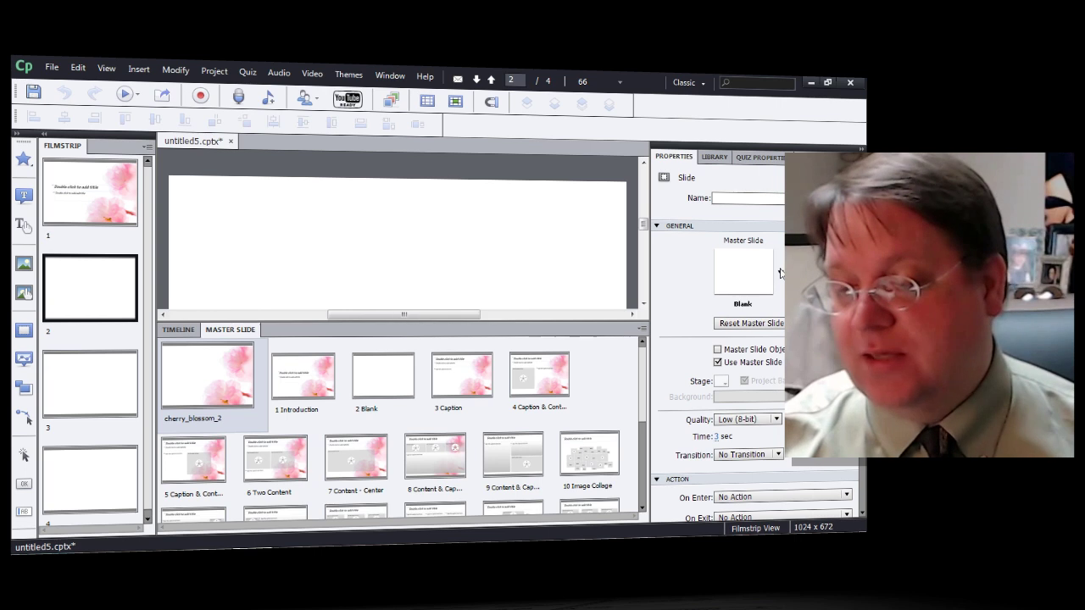
Assign the Caption & Content - Left master to slide 2 and Two Content to slide 3
left_click(781, 270)
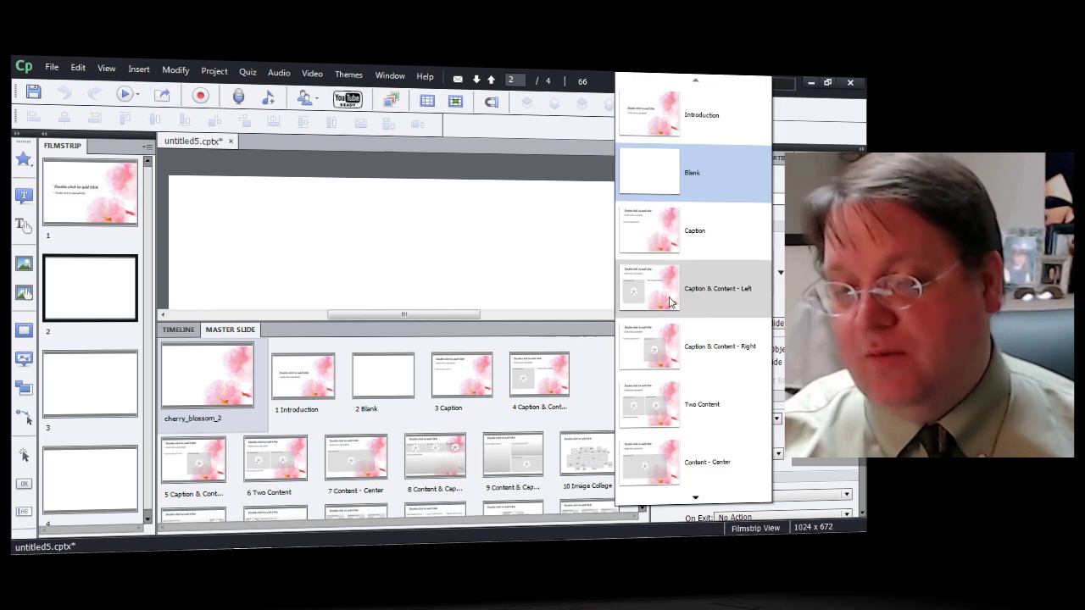
left_click(759, 280)
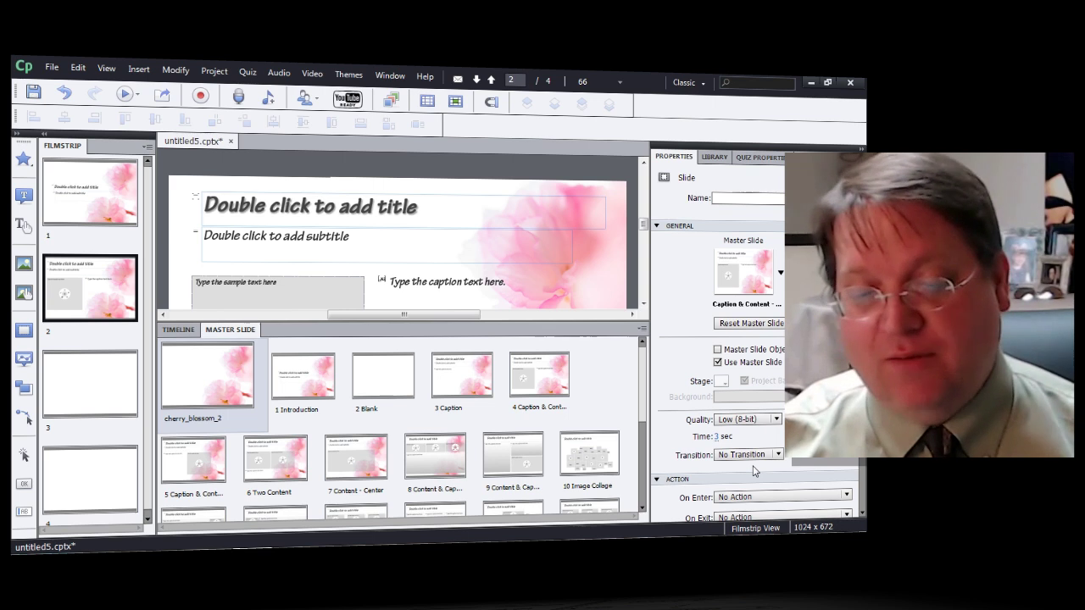
left_click(120, 401)
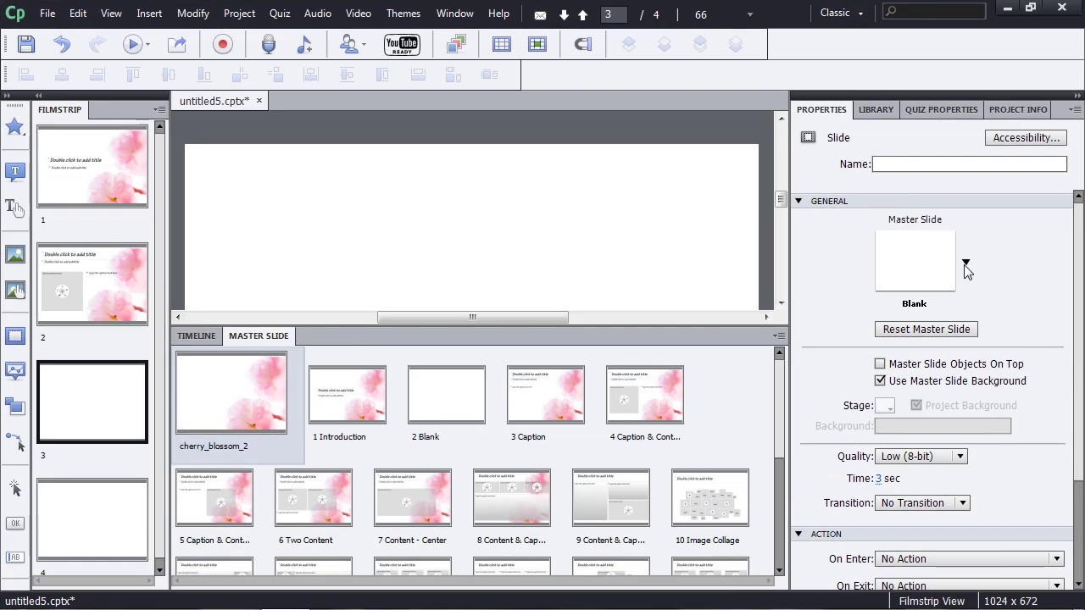
left_click(966, 264)
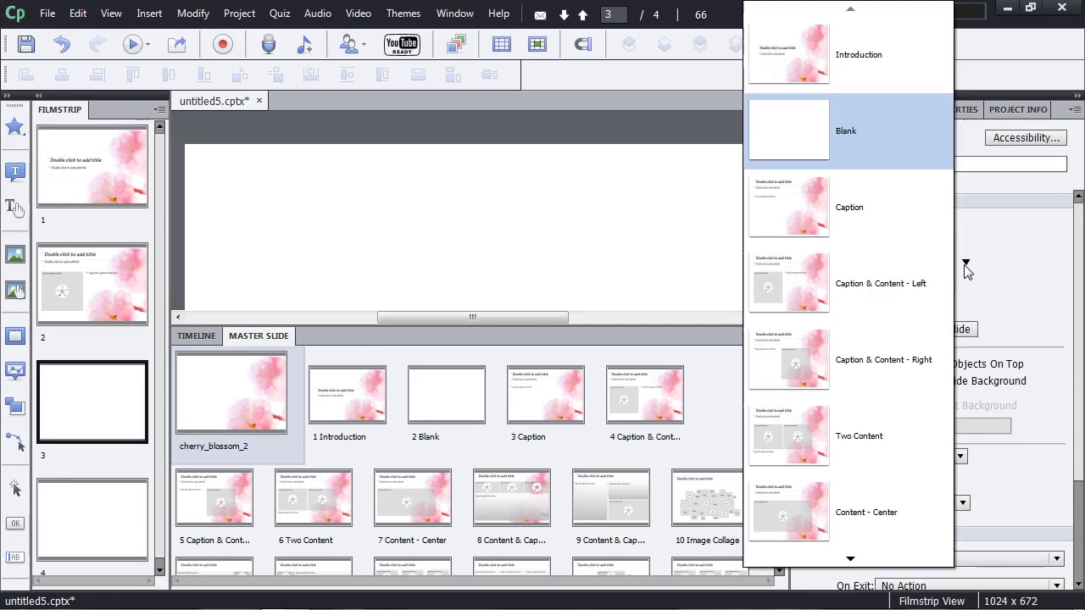
left_click(835, 456)
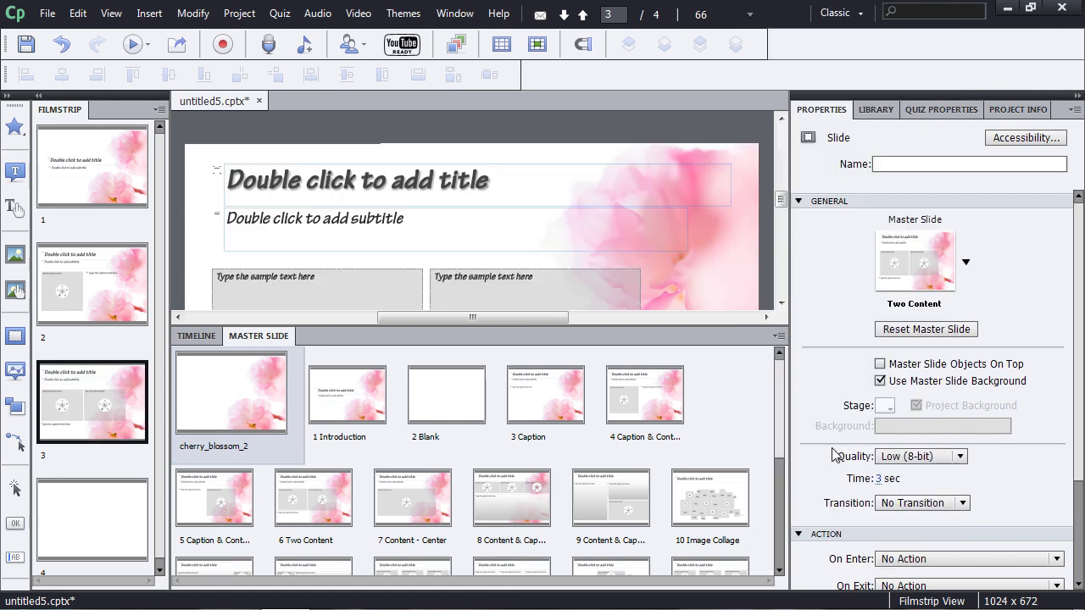